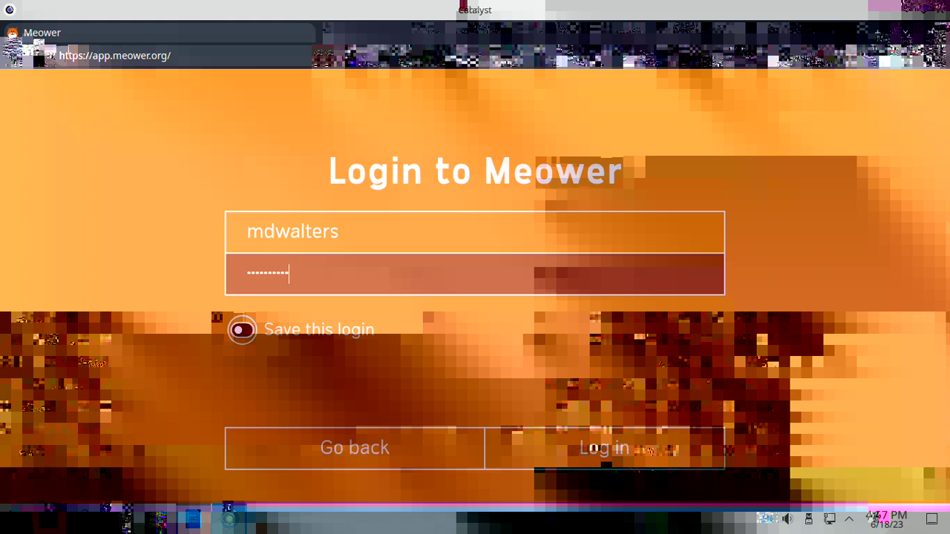
- Log in to Meower, post 'hello from catalystlinuxos' to the home feed, then return to Writer
{"action": "type", "text": "•••"}
{"action": "key", "text": "Return"}
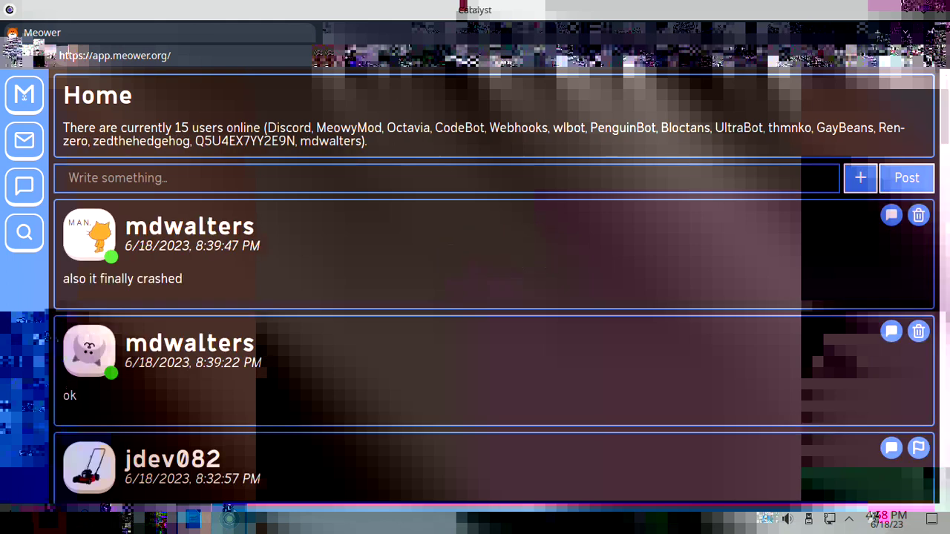
{"action": "type", "text": "hell"}
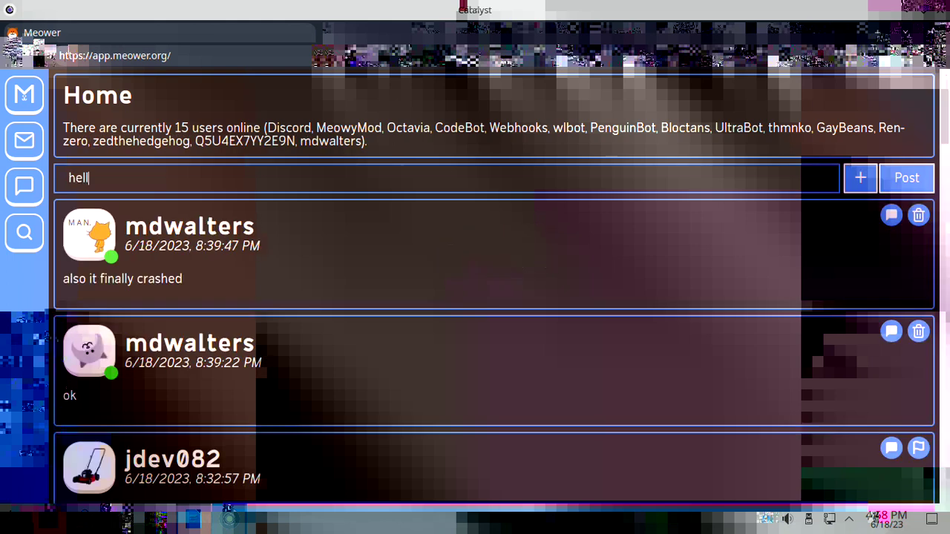
{"action": "type", "text": "o from catalu"}
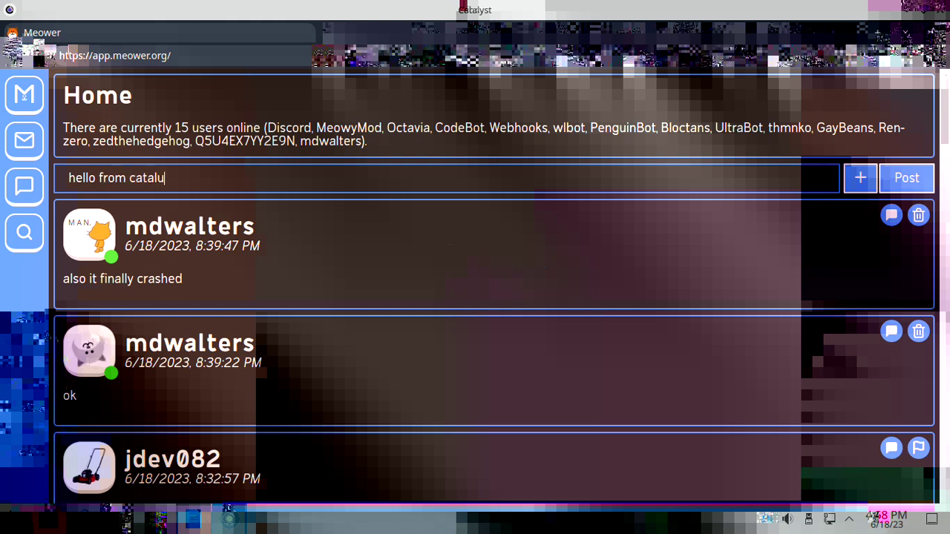
{"action": "key", "text": "BackSpace"}
{"action": "type", "text": "ystl"}
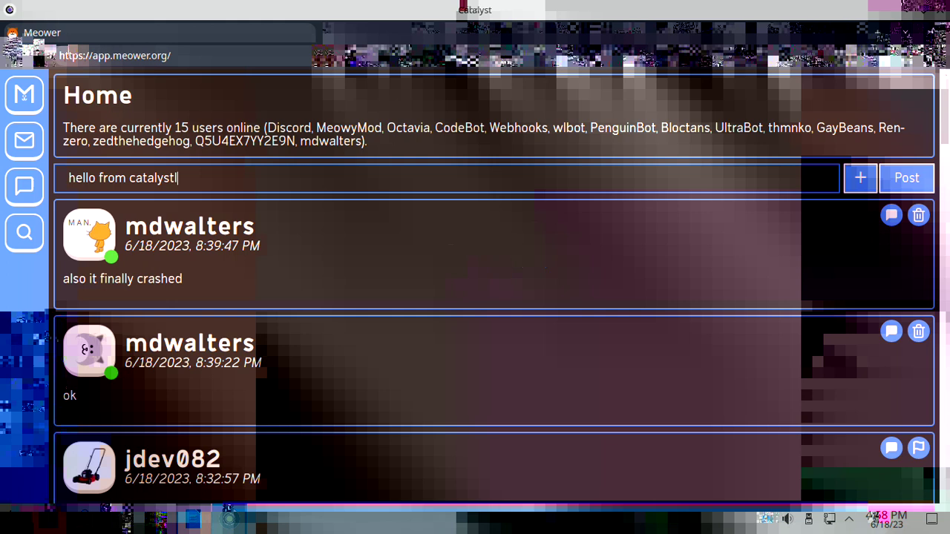
{"action": "type", "text": "inuxos"}
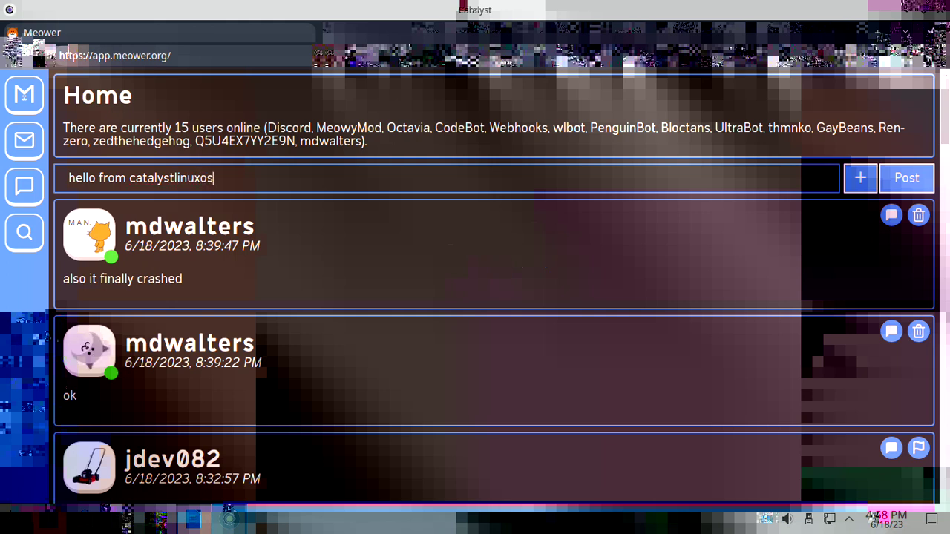
{"action": "key", "text": "Return"}
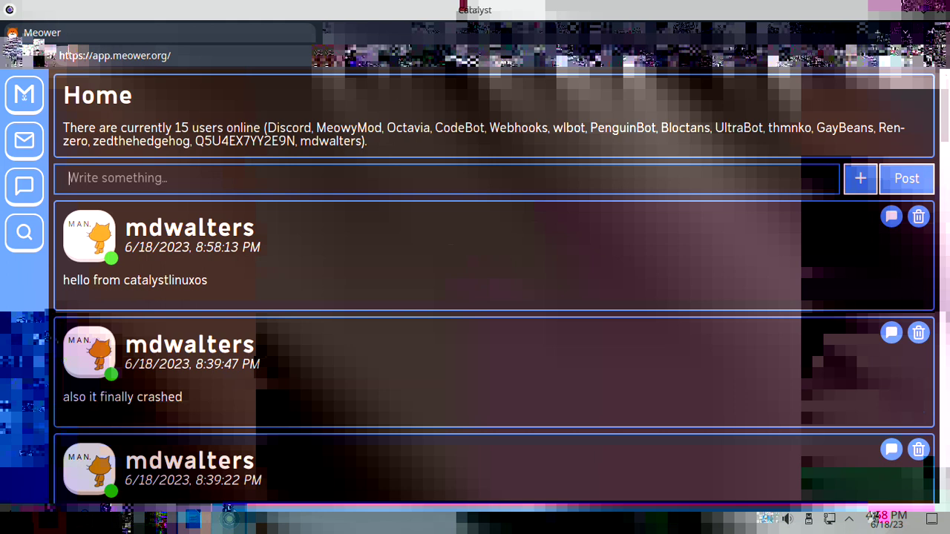
{"action": "key", "text": "alt+Tab"}
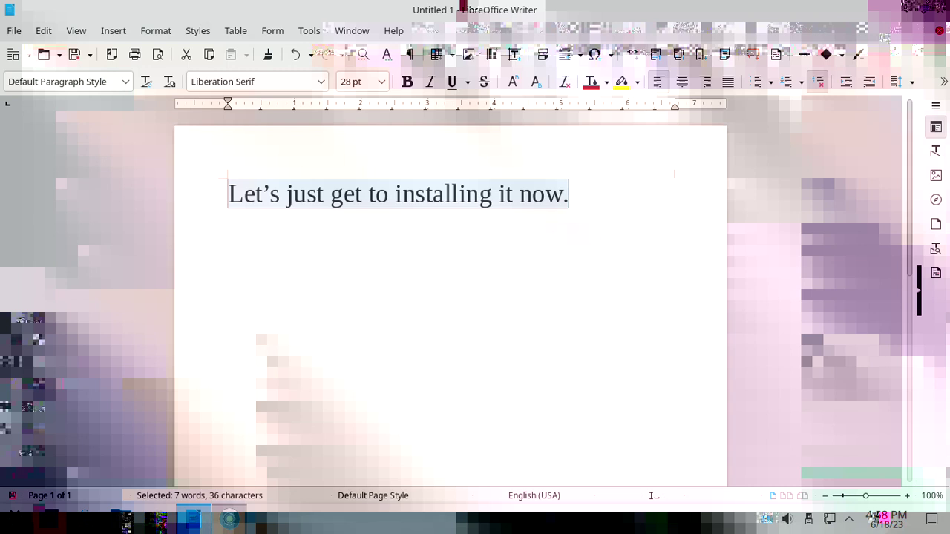
- Delete the old Writer sentence, type and erase 'Firefox is better in every way', glancing at Meower
{"action": "key", "text": "BackSpace"}
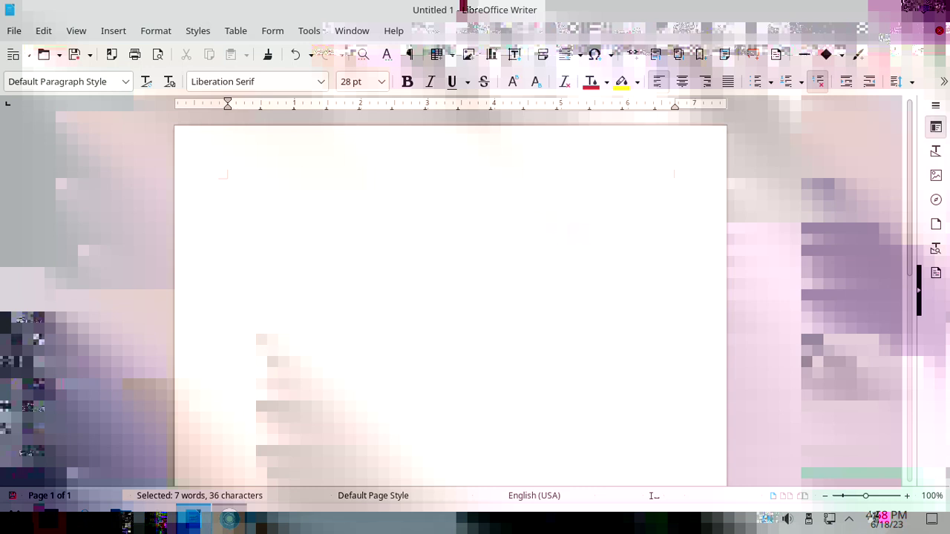
{"action": "type", "text": "Fi"}
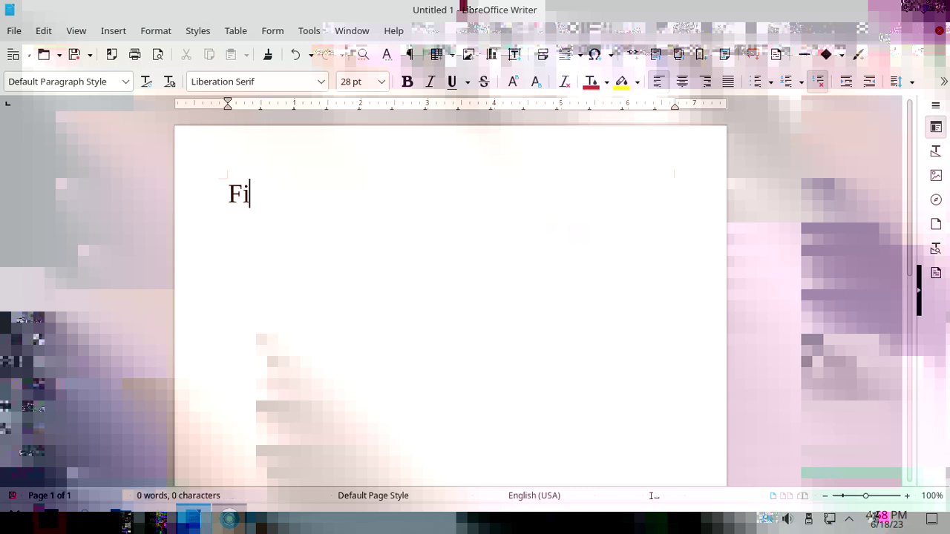
{"action": "type", "text": "refox is better in every way"}
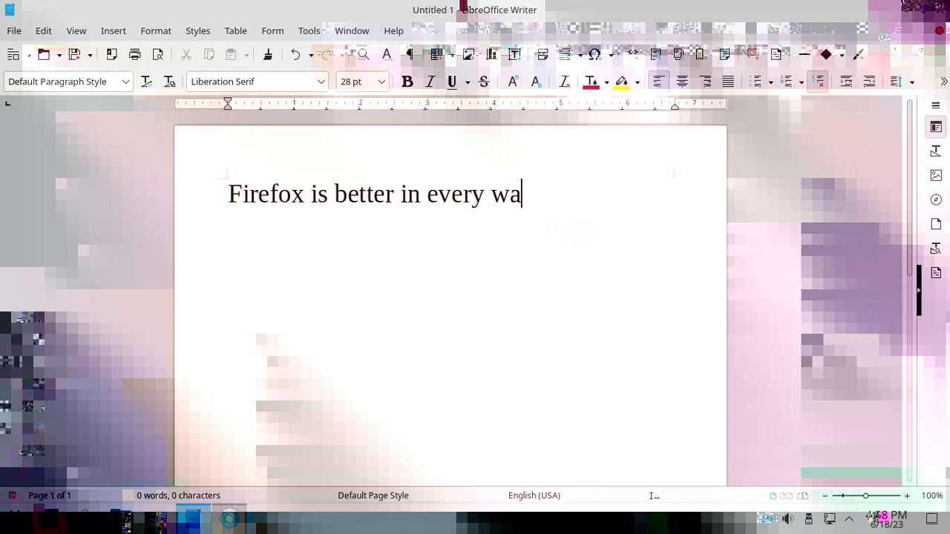
{"action": "key", "text": "BackSpace"}
{"action": "key", "text": "BackSpace"}
{"action": "key", "text": "BackSpace"}
{"action": "key", "text": "BackSpace"}
{"action": "key", "text": "BackSpace"}
{"action": "key", "text": "BackSpace"}
{"action": "key", "text": "BackSpace"}
{"action": "key", "text": "BackSpace"}
{"action": "key", "text": "BackSpace"}
{"action": "key", "text": "BackSpace"}
{"action": "key", "text": "BackSpace"}
{"action": "key", "text": "BackSpace"}
{"action": "key", "text": "BackSpace"}
{"action": "key", "text": "BackSpace"}
{"action": "key", "text": "BackSpace"}
{"action": "key", "text": "BackSpace"}
{"action": "key", "text": "BackSpace"}
{"action": "key", "text": "BackSpace"}
{"action": "key", "text": "BackSpace"}
{"action": "key", "text": "BackSpace"}
{"action": "key", "text": "BackSpace"}
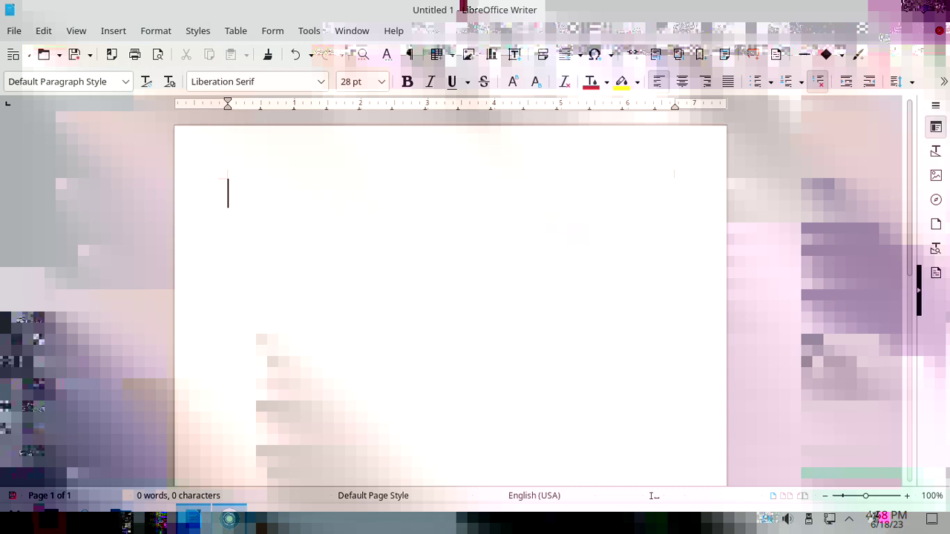
{"action": "key", "text": "alt+Tab"}
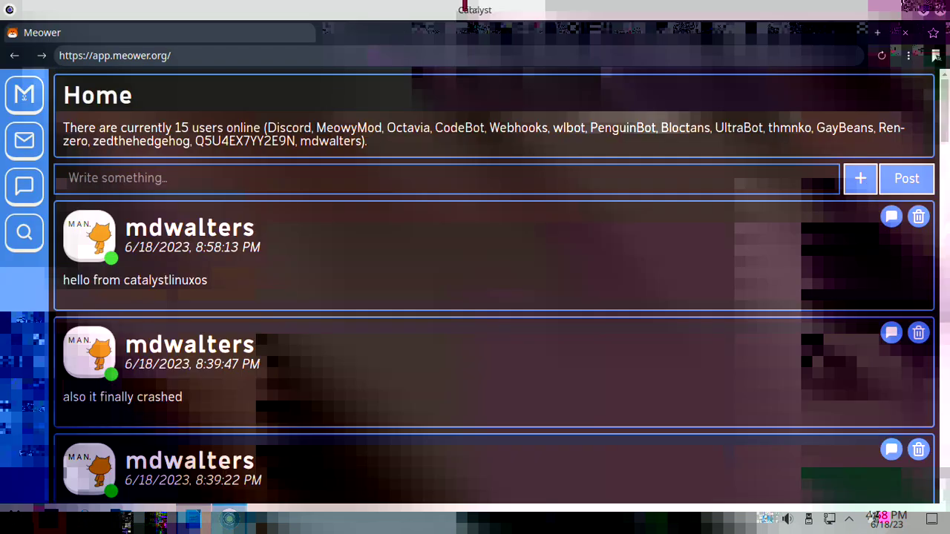
{"action": "key", "text": "alt+Tab"}
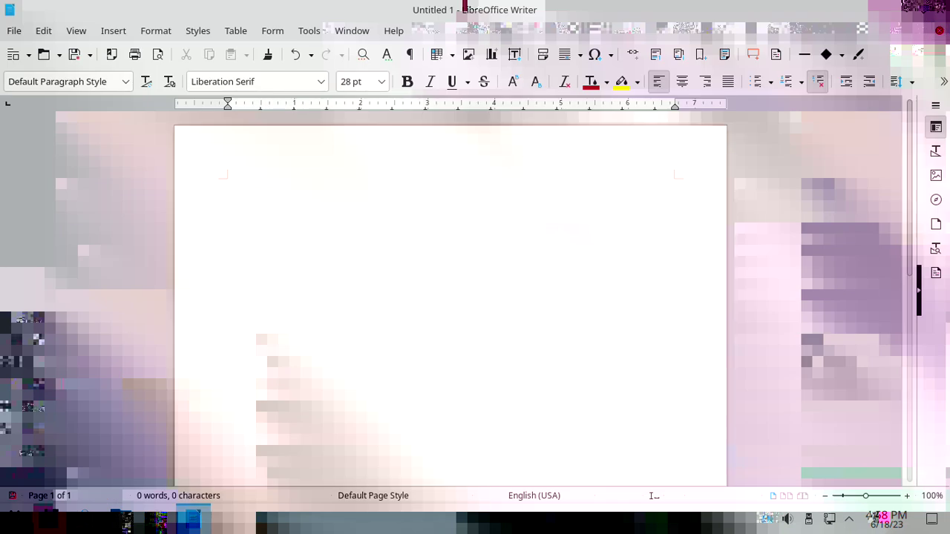
- Write 'Anyway, time to install!' on its own line, select it, and show the desktop
{"action": "type", "text": "Anywayu"}
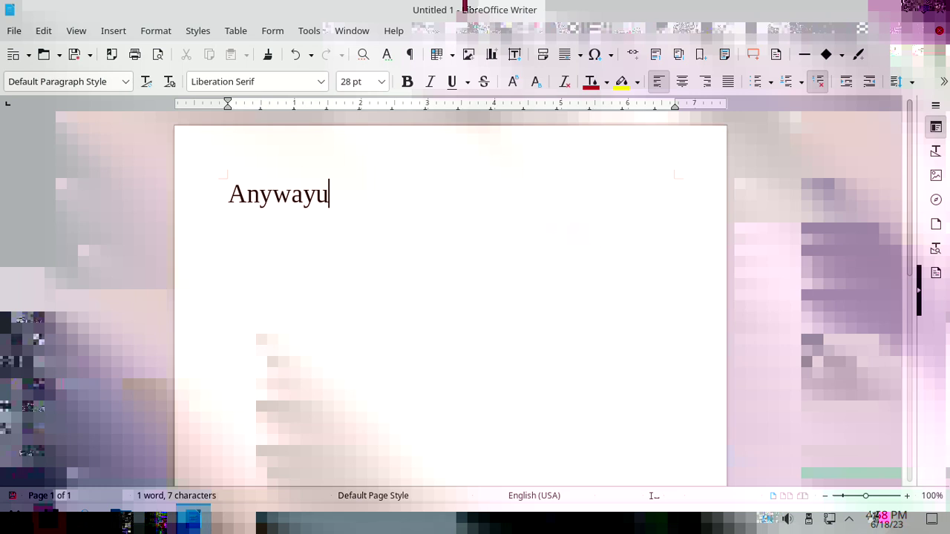
{"action": "key", "text": "BackSpace"}
{"action": "type", "text": ", time t"}
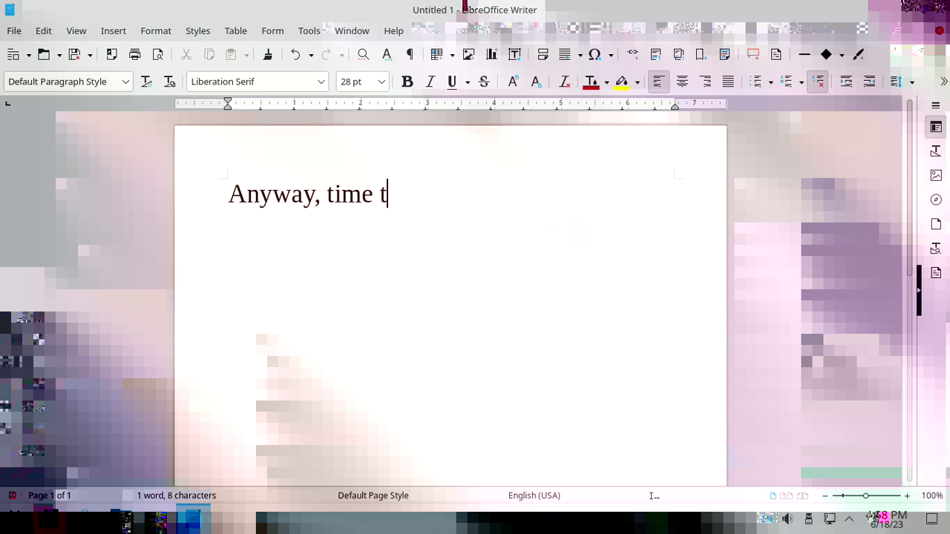
{"action": "type", "text": "o install!"}
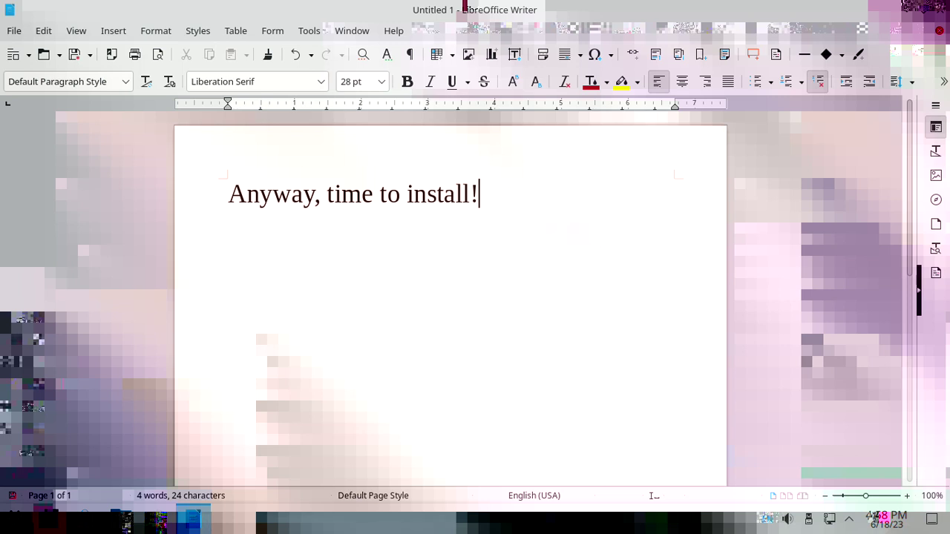
{"action": "key", "text": "Return"}
{"action": "key", "text": "shift+Up"}
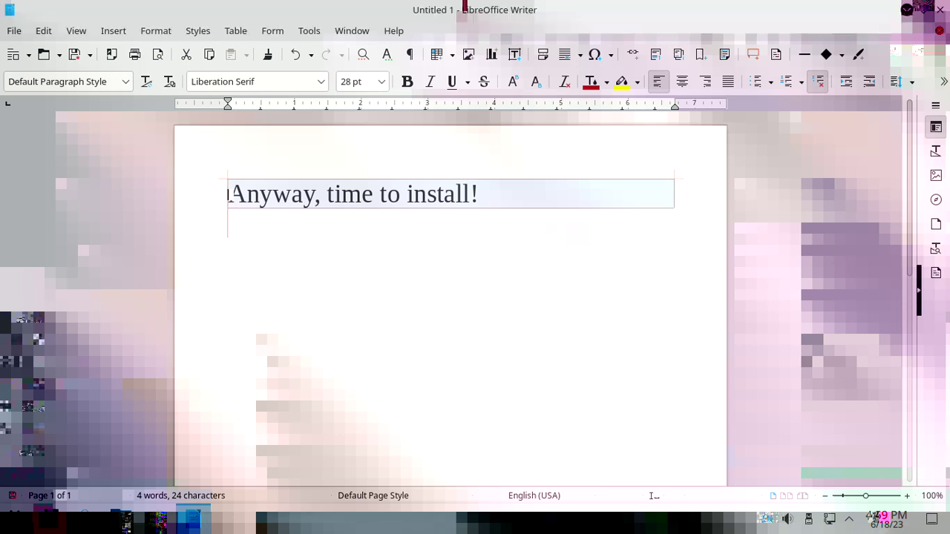
{"action": "key", "text": "super+d"}
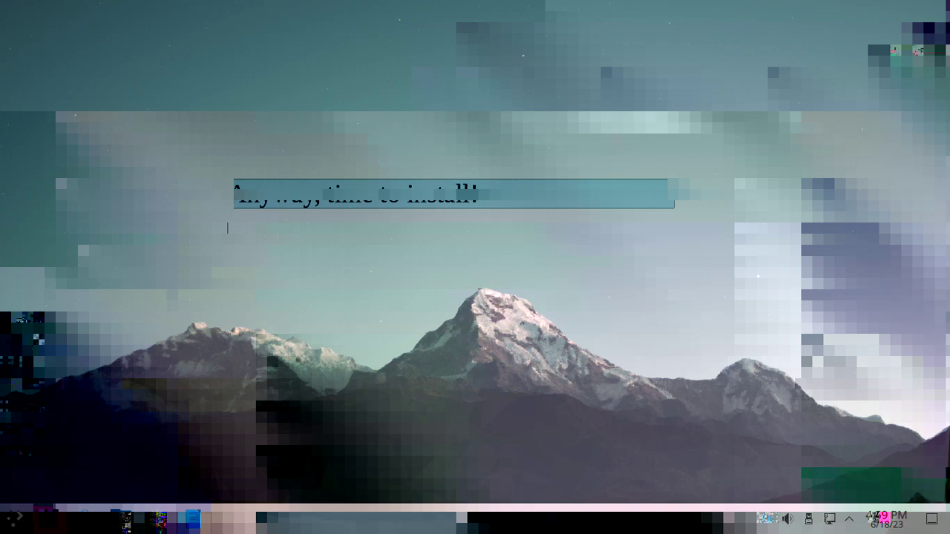
- Launch Install Debian (Calamares Installer) from the launcher's System category
{"action": "key", "text": "super"}
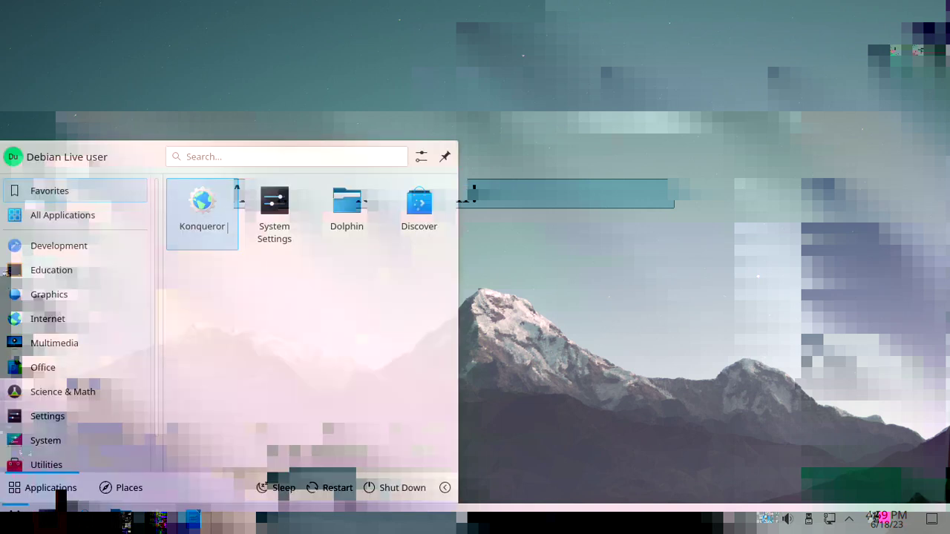
{"action": "left_click", "coordinate": [45, 440]}
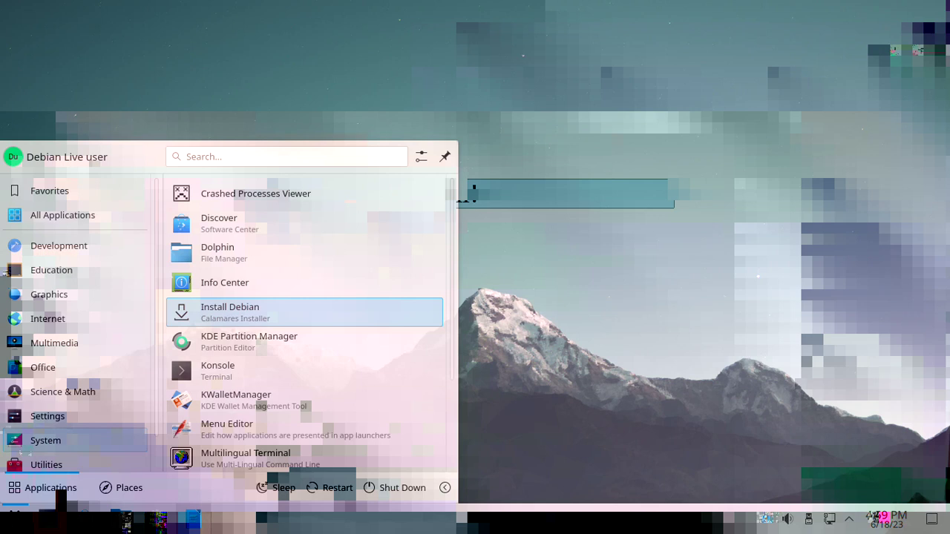
{"action": "left_click", "coordinate": [291, 323]}
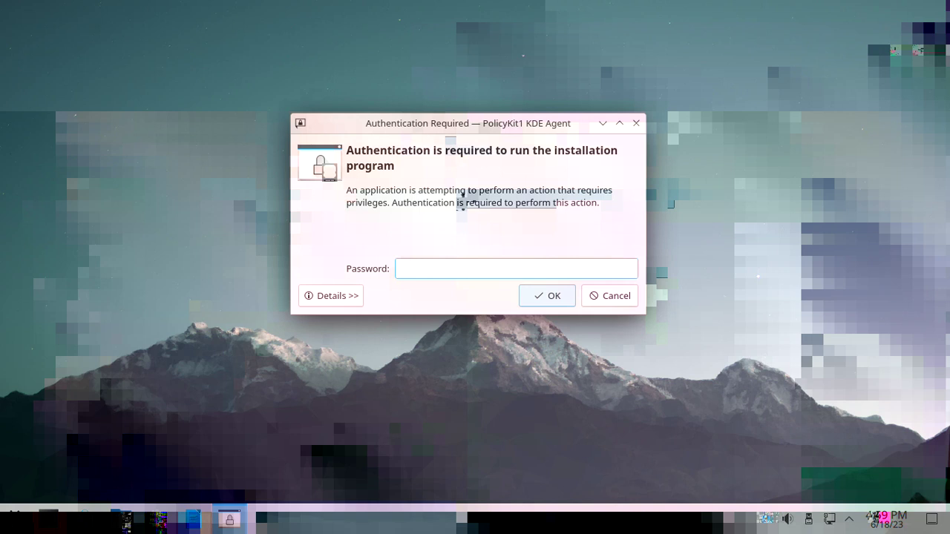
- Submit the account password to the installer's authentication prompt, then clear a partial retry after it fails
{"action": "type", "text": "••••••••••"}
{"action": "key", "text": "Return"}
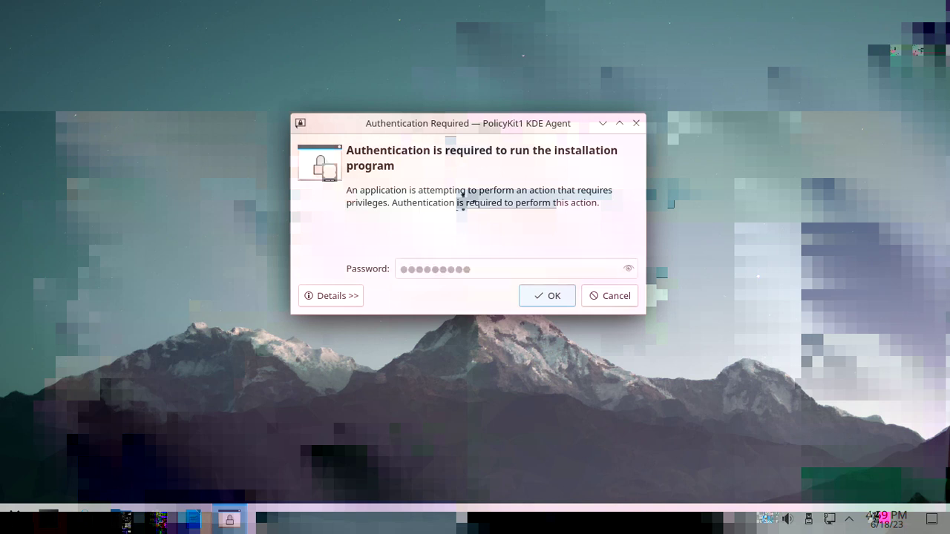
{"action": "type", "text": "•••"}
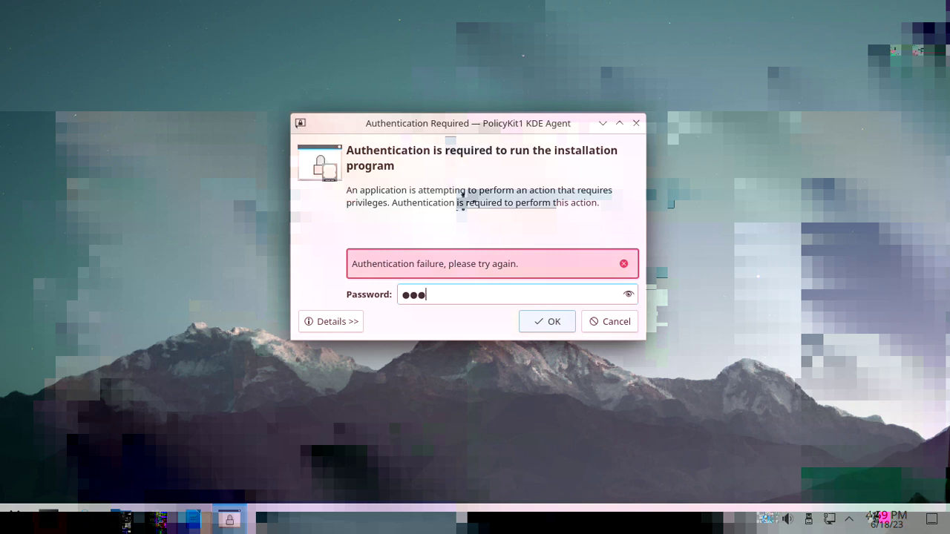
{"action": "key", "text": "BackSpace"}
{"action": "key", "text": "BackSpace"}
{"action": "key", "text": "BackSpace"}
- Arrow through the launcher's System list to start Konsole, resubmit the prompt, and minimize it
{"action": "key", "text": "super"}
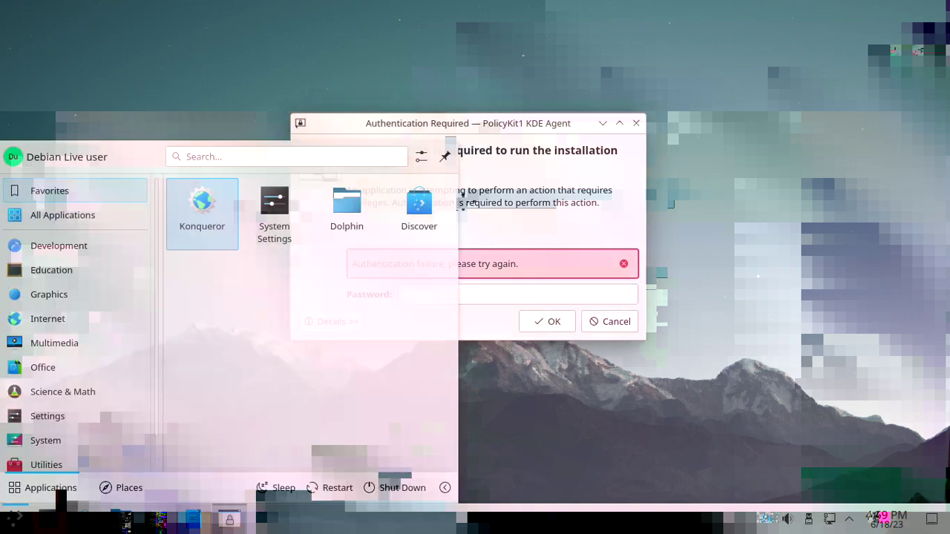
{"action": "key", "text": "Down"}
{"action": "key", "text": "Down"}
{"action": "key", "text": "Down"}
{"action": "key", "text": "Down"}
{"action": "key", "text": "Down"}
{"action": "key", "text": "Up"}
{"action": "key", "text": "Up"}
{"action": "key", "text": "Up"}
{"action": "key", "text": "Down"}
{"action": "key", "text": "Down"}
{"action": "key", "text": "Down"}
{"action": "key", "text": "Down"}
{"action": "key", "text": "Down"}
{"action": "key", "text": "Down"}
{"action": "key", "text": "Down"}
{"action": "key", "text": "Down"}
{"action": "key", "text": "Down"}
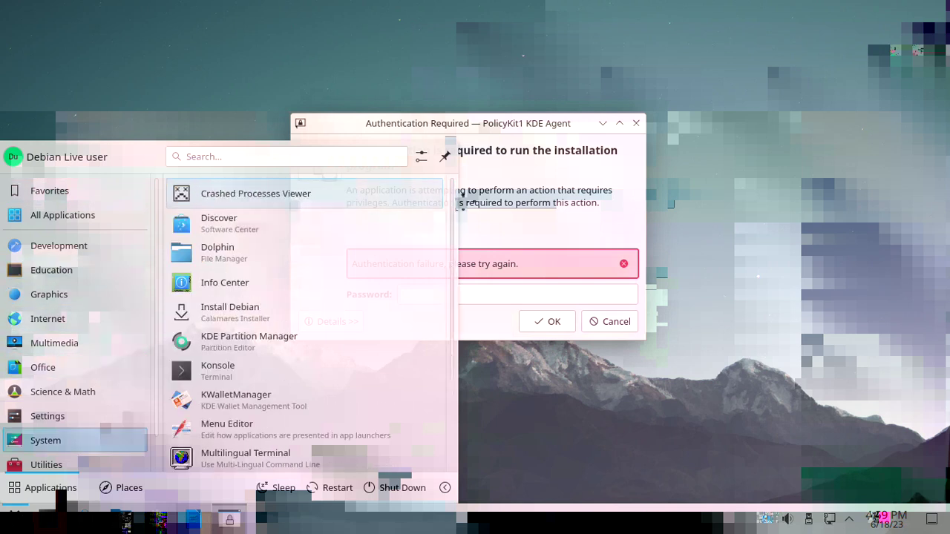
{"action": "key", "text": "Down"}
{"action": "key", "text": "Down"}
{"action": "key", "text": "Down"}
{"action": "key", "text": "Down"}
{"action": "key", "text": "Down"}
{"action": "key", "text": "Down"}
{"action": "key", "text": "Down"}
{"action": "key", "text": "Up"}
{"action": "key", "text": "Return"}
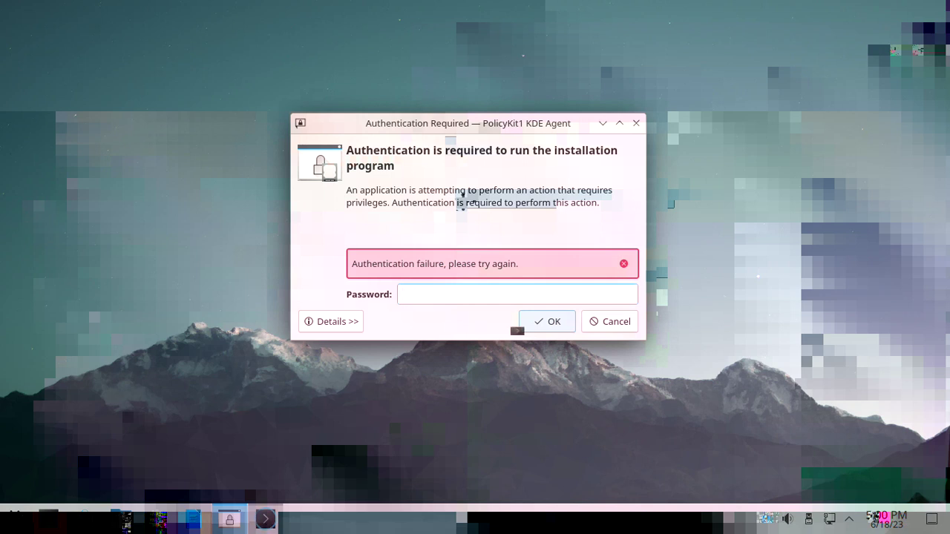
{"action": "key", "text": "Return"}
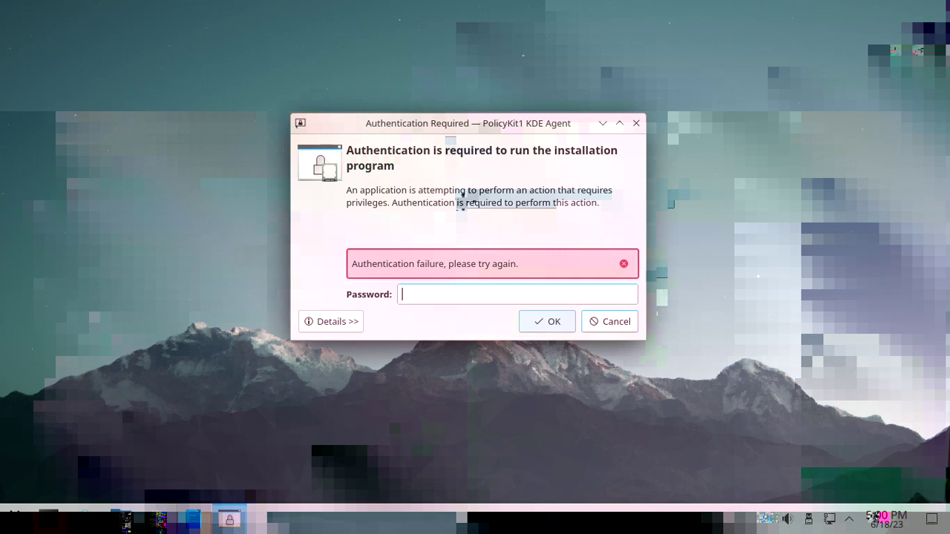
{"action": "left_click", "coordinate": [602, 122]}
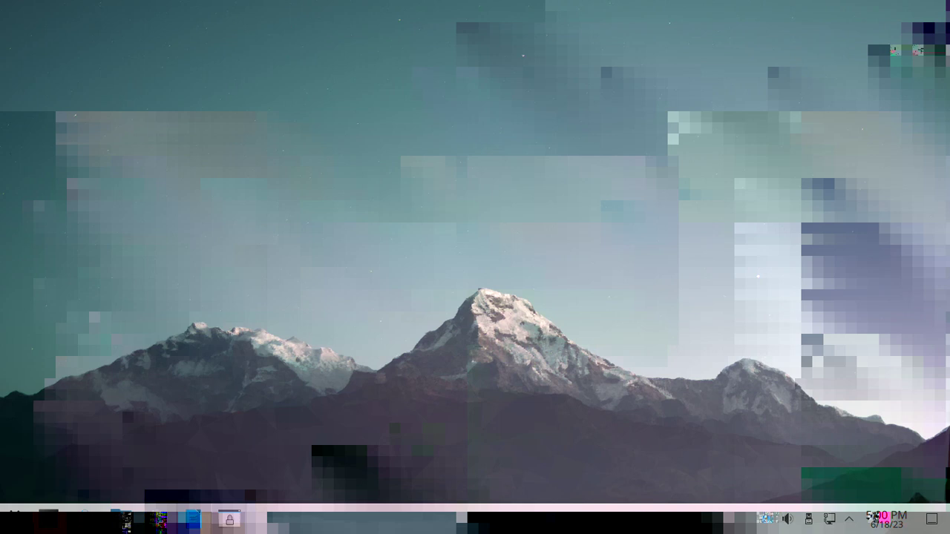
- Dismiss the desktop context menu and open a new Konsole terminal with Ctrl+Alt+T
{"action": "right_click", "coordinate": [202, 497]}
{"action": "key", "text": "Escape"}
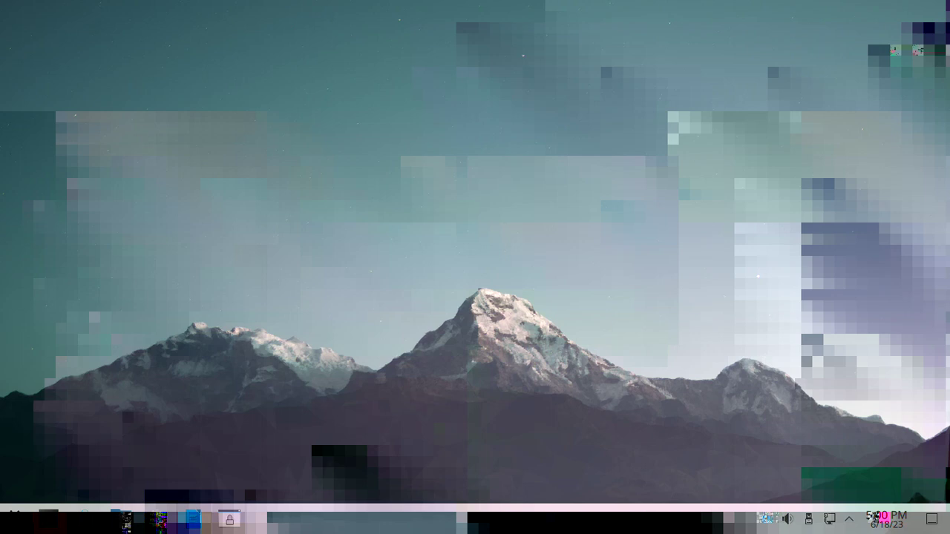
{"action": "key", "text": "ctrl+alt+t"}
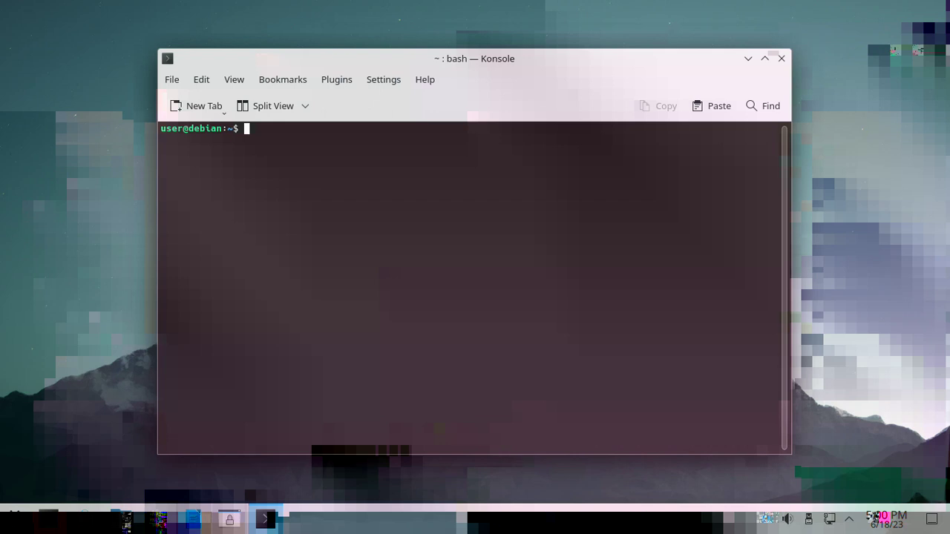
- Run 'sudo passwd user' and submit the new password at its prompt
{"action": "type", "text": "sudo passwd user"}
{"action": "key", "text": "Return"}
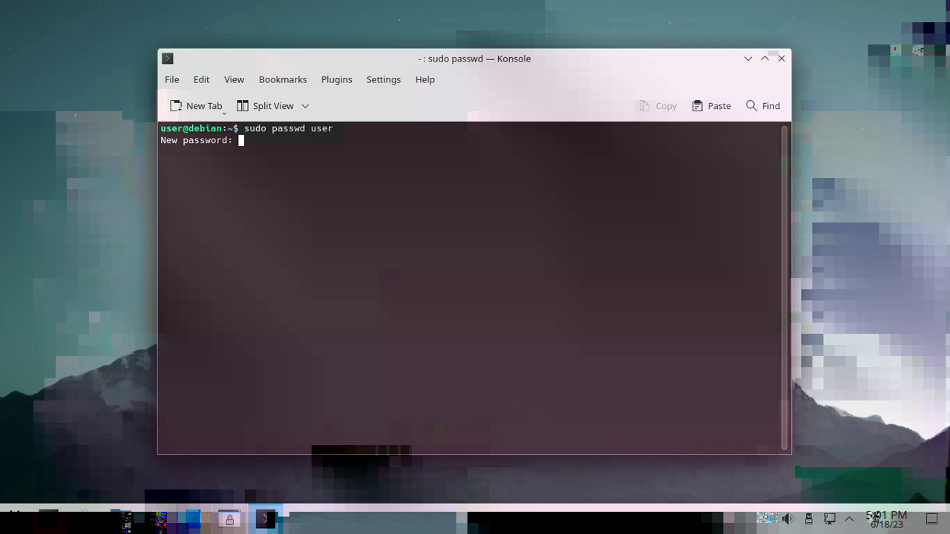
{"action": "key", "text": "Return"}
{"action": "key", "text": "Return"}
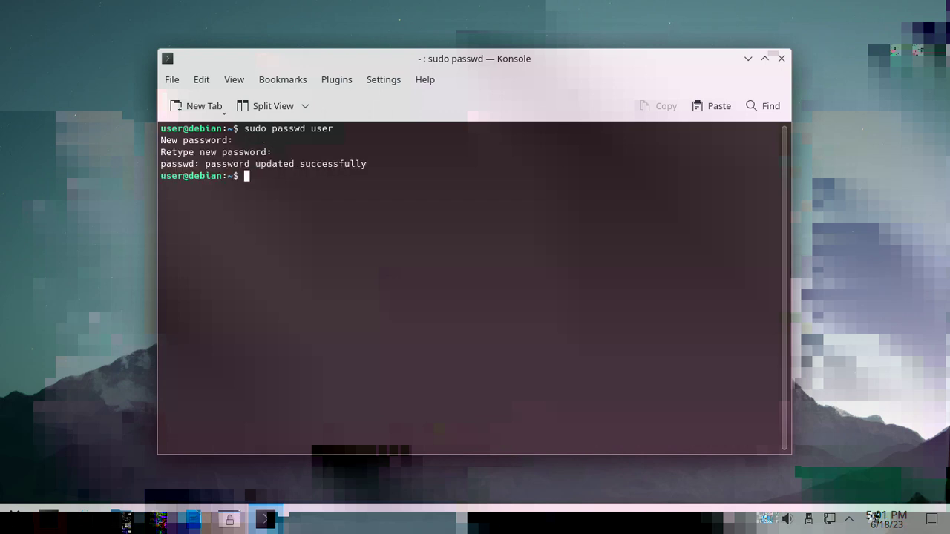
- Close Konsole and enter the account password to authenticate the installer
{"action": "left_click", "coordinate": [782, 57]}
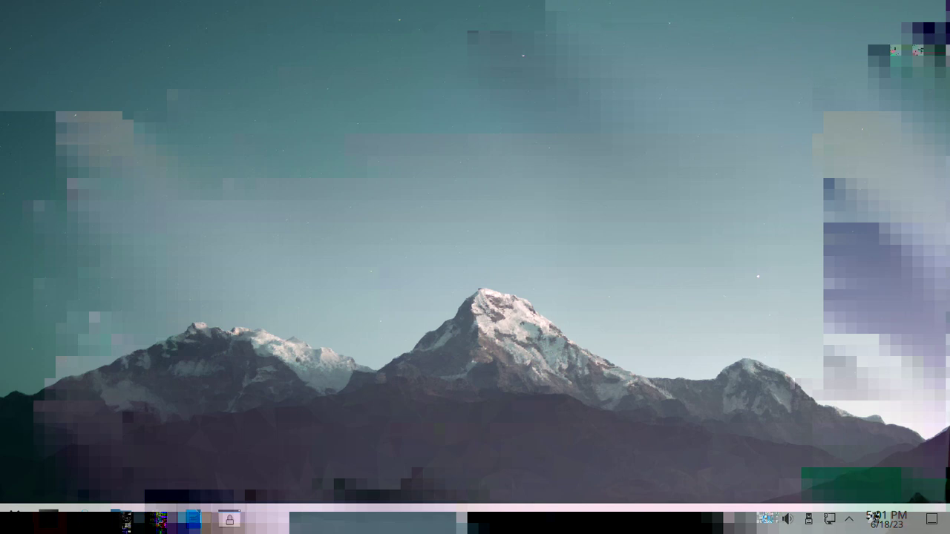
{"action": "type", "text": "pass"}
{"action": "key", "text": "Return"}
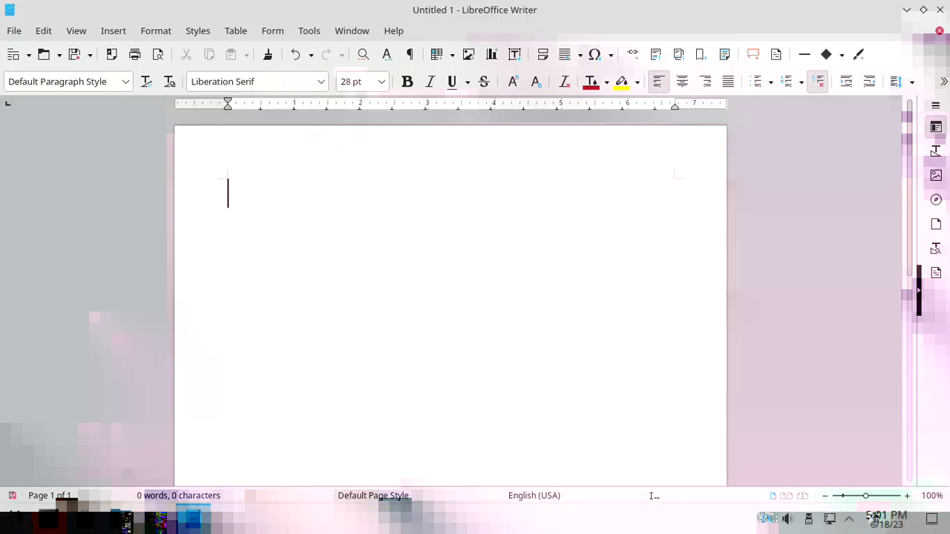
- Type '>:)' in Writer, delete it to leave the document blank, and return to the desktop
{"action": "type", "text": ">:)"}
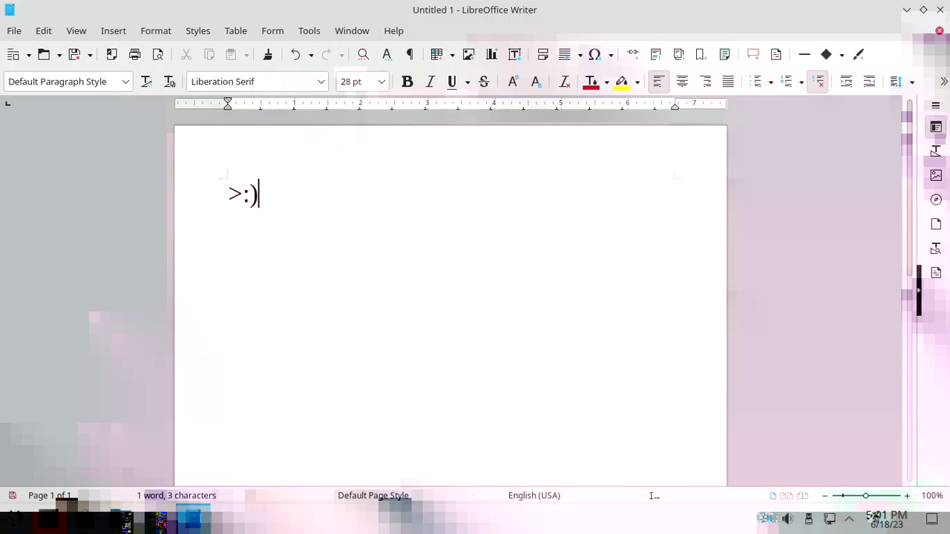
{"action": "key", "text": "ctrl+a"}
{"action": "key", "text": "BackSpace"}
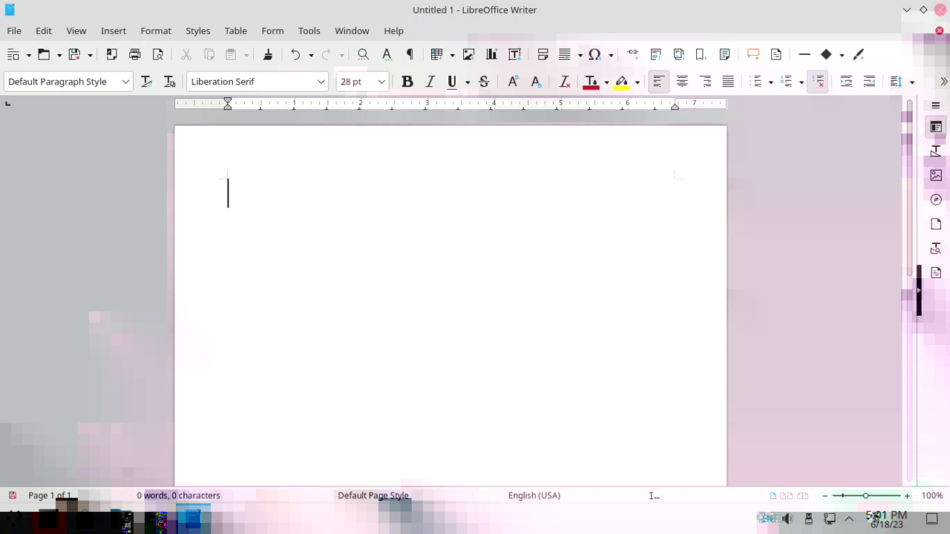
{"action": "key", "text": "super+d"}
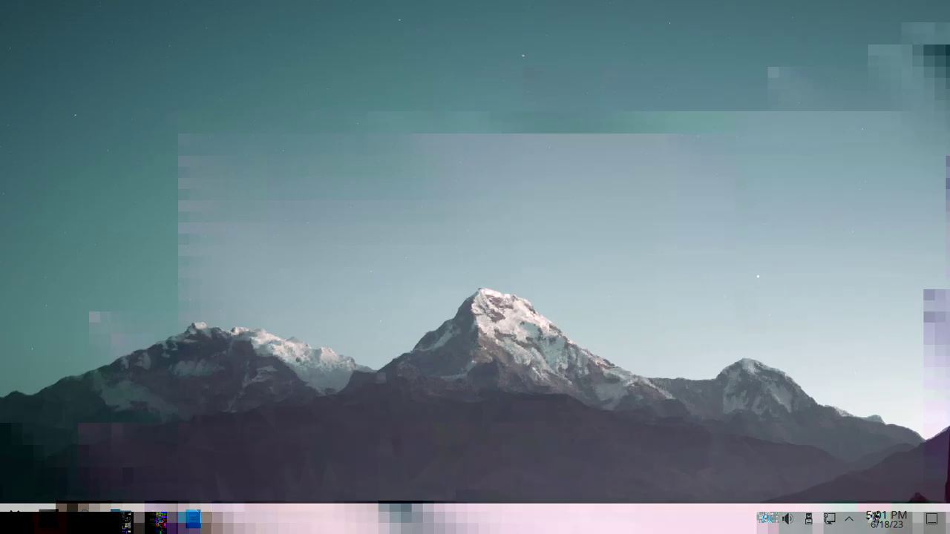